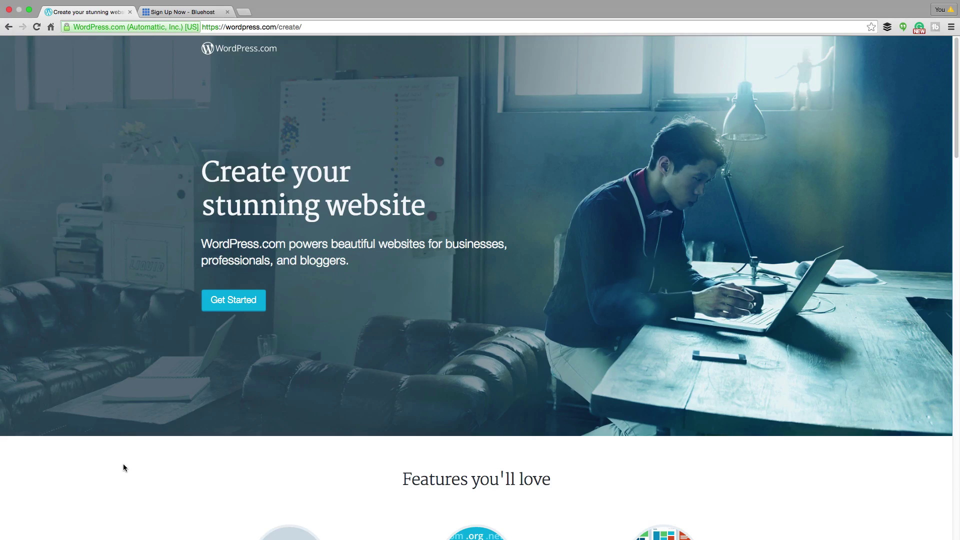
left_click(154, 14)
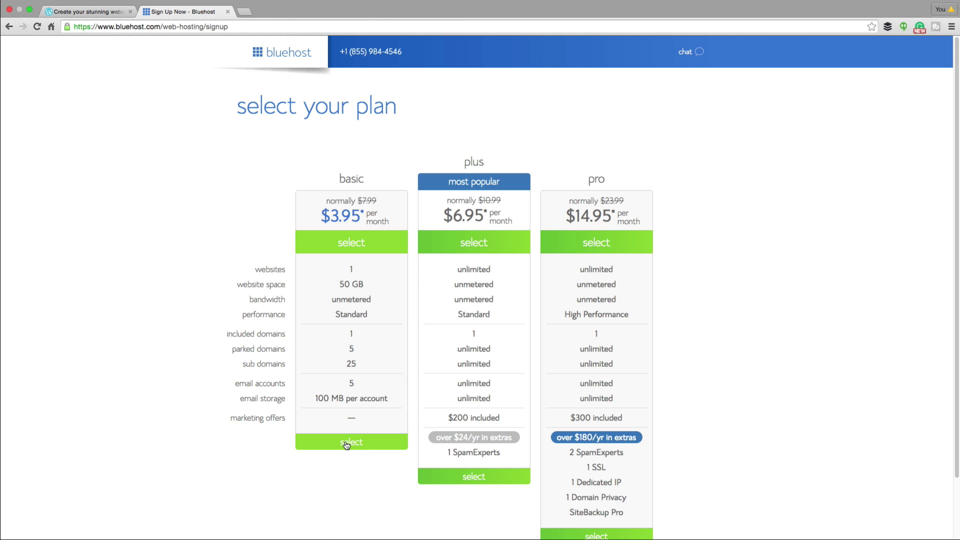
Select the Basic hosting plan and enter 'domainnamehere' as the new domain.
left_click(347, 445)
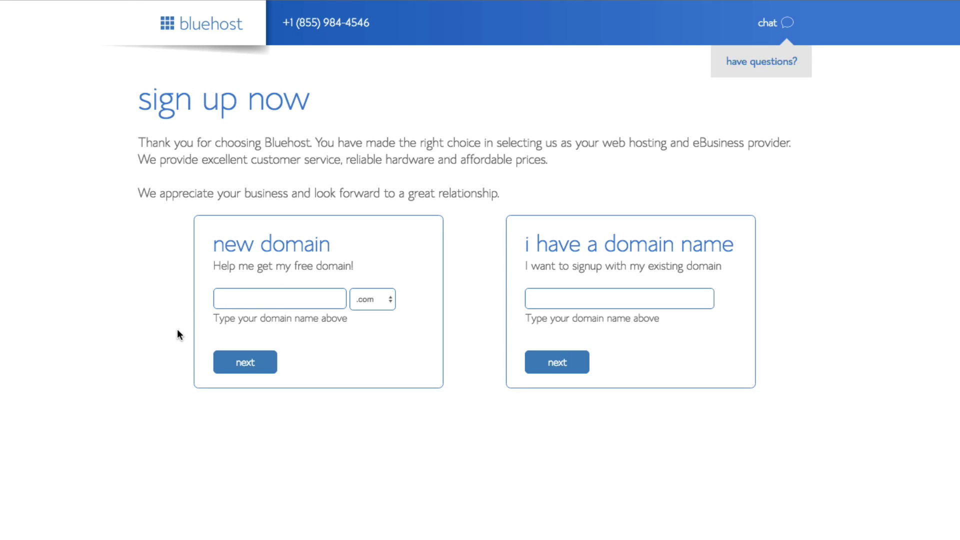
type("domainnamehere")
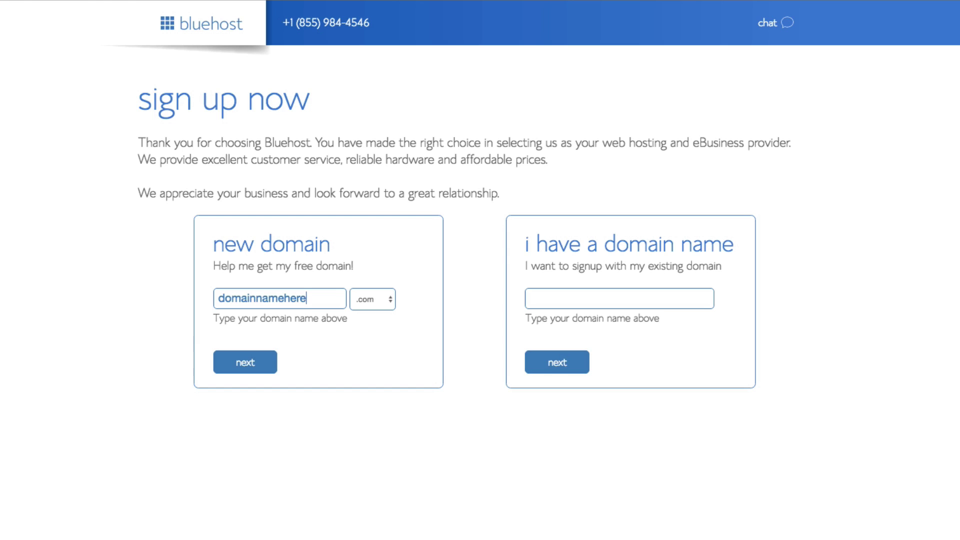
Change the new domain to domainnamehere77.com and submit it for the availability check.
left_click(552, 301)
left_click(278, 297)
double_click(278, 297)
left_click(310, 300)
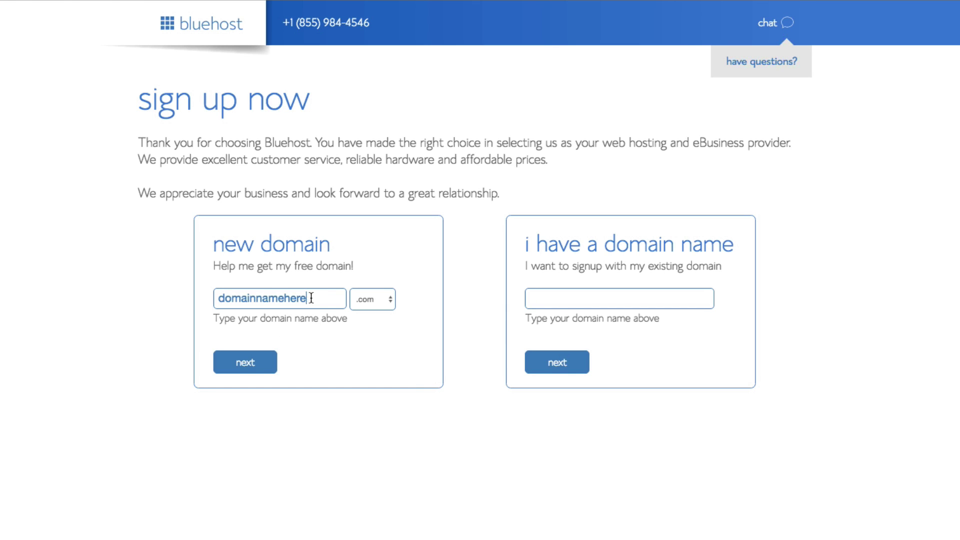
type("77")
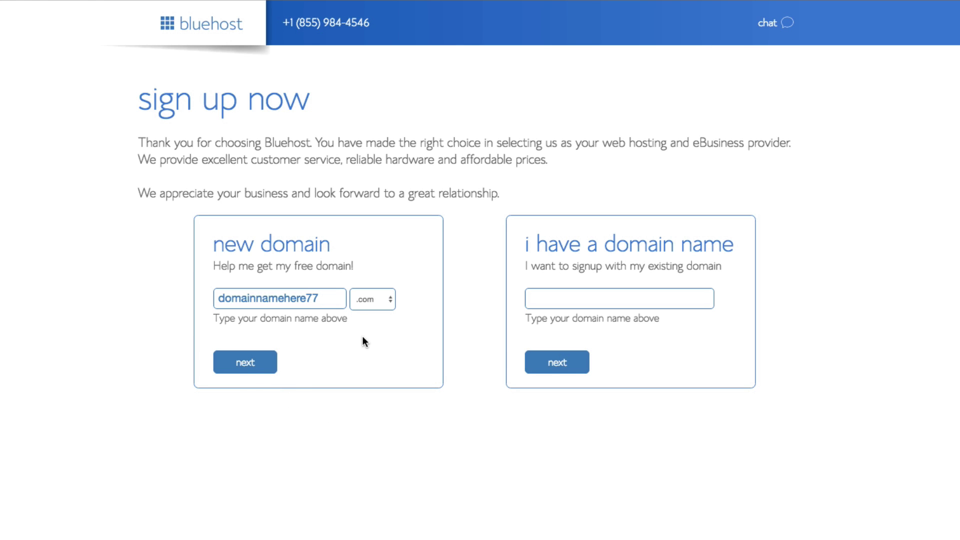
key("Return")
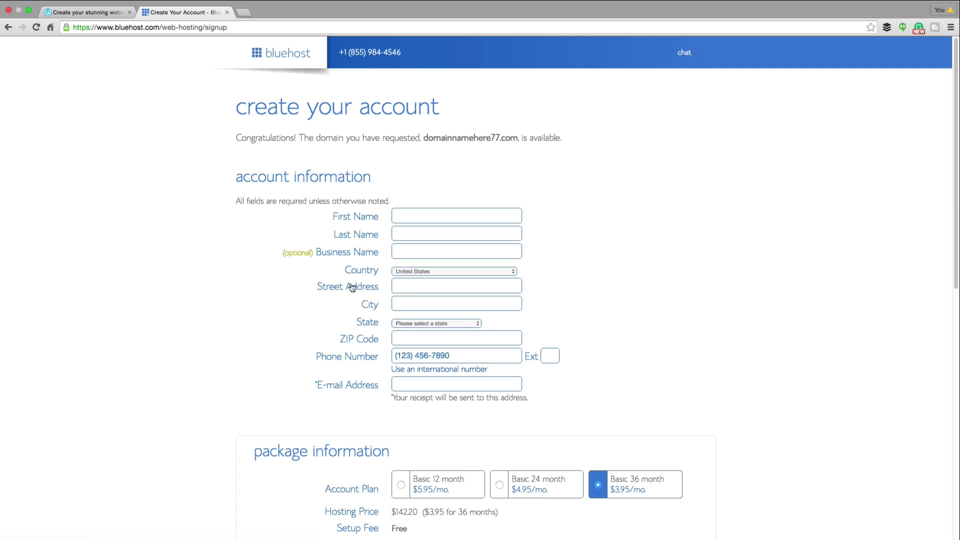
Scroll through the account and package details on the sign-up page.
scroll(251, 382, "down", 10)
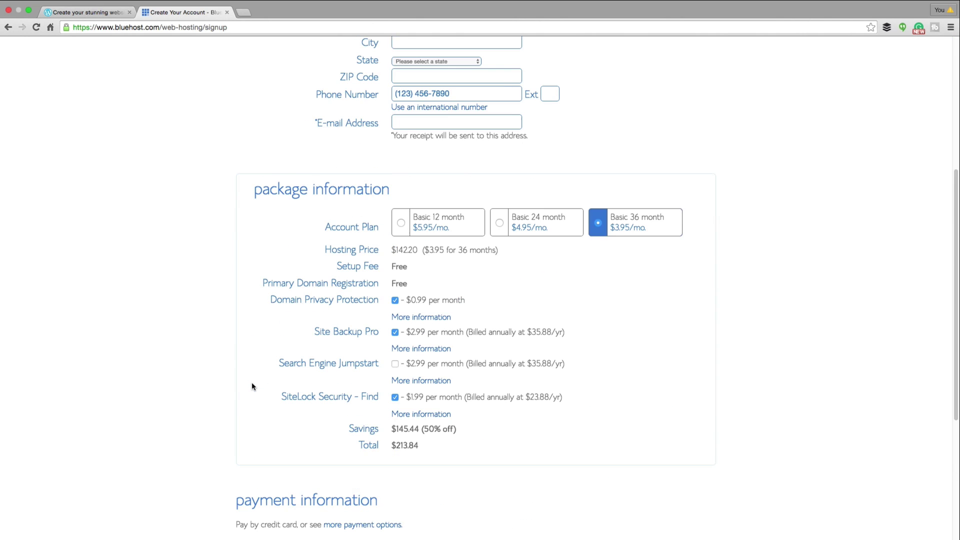
scroll(252, 386, "up", 10)
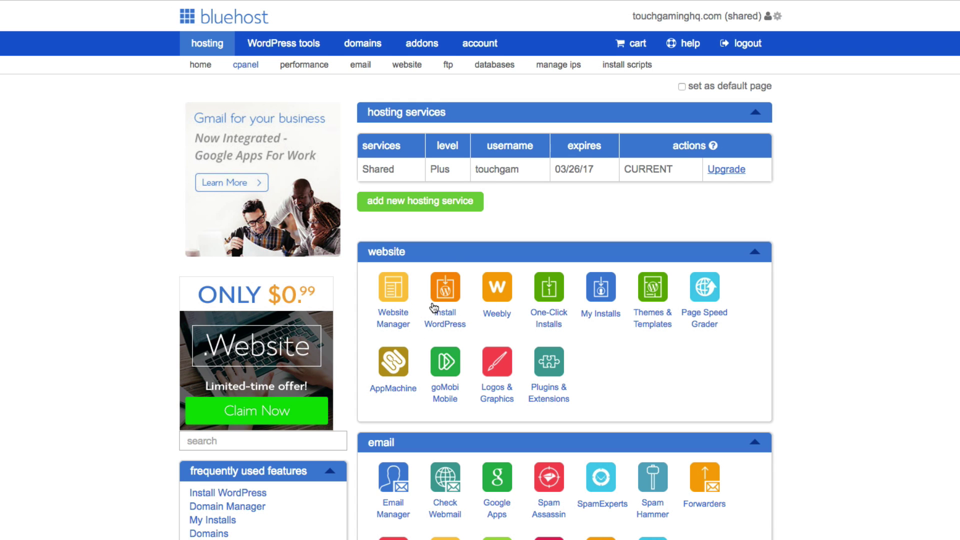
Start a do-it-yourself WordPress install and check onlinebusinessrealm.com as its install domain.
left_click(433, 307)
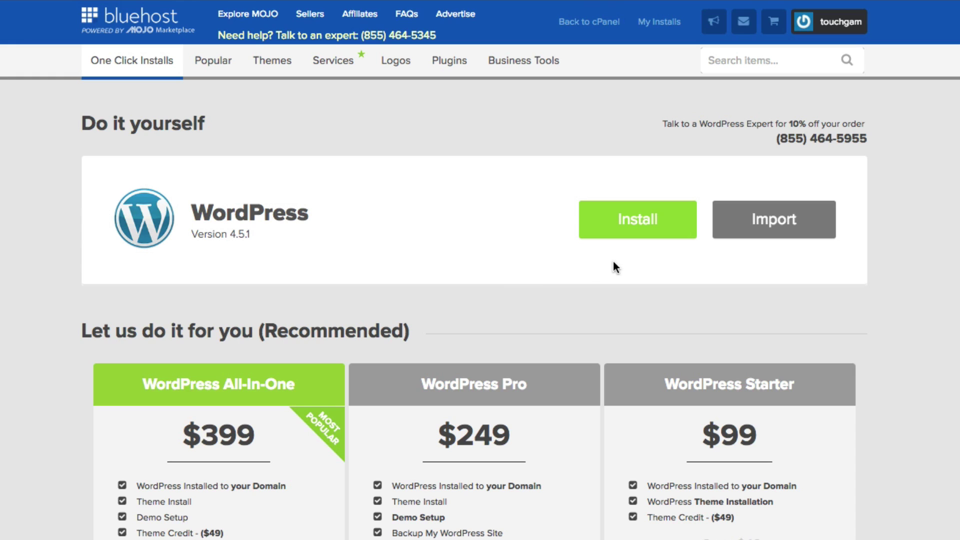
left_click(637, 225)
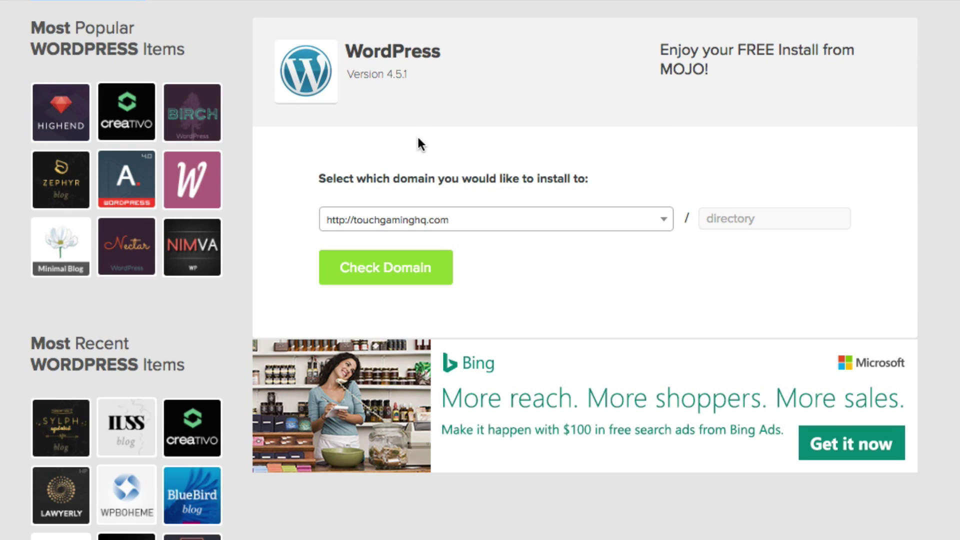
left_click(473, 221)
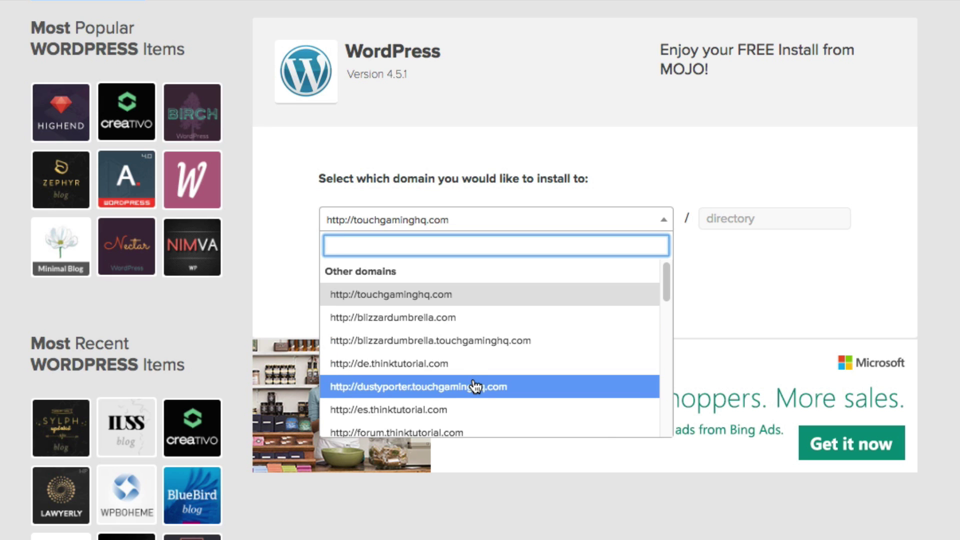
scroll(474, 381, "down", 2)
scroll(472, 379, "down", 5)
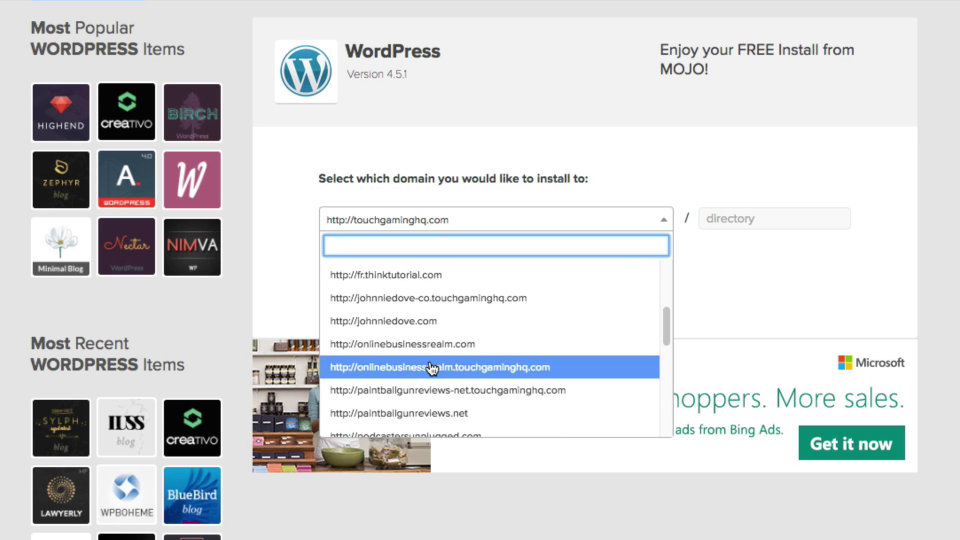
left_click(427, 346)
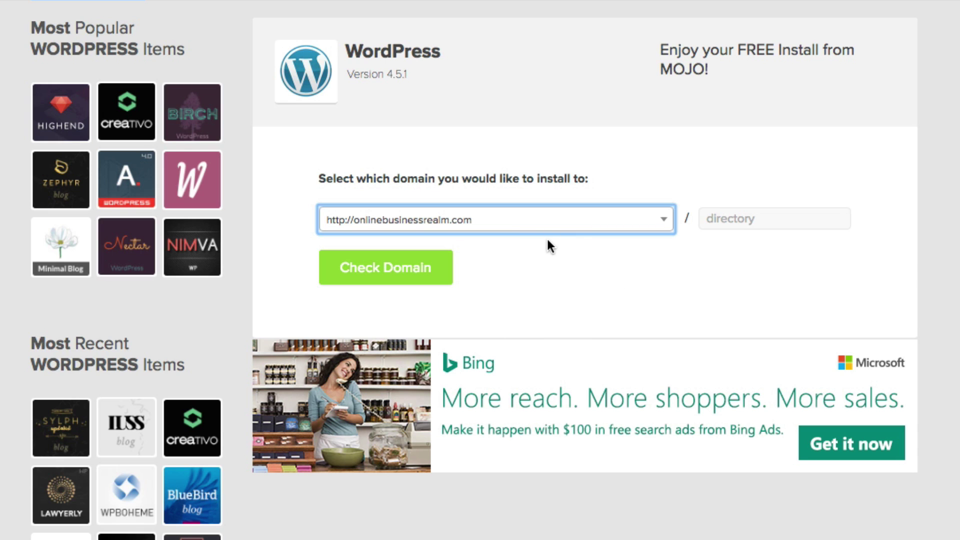
left_click(378, 275)
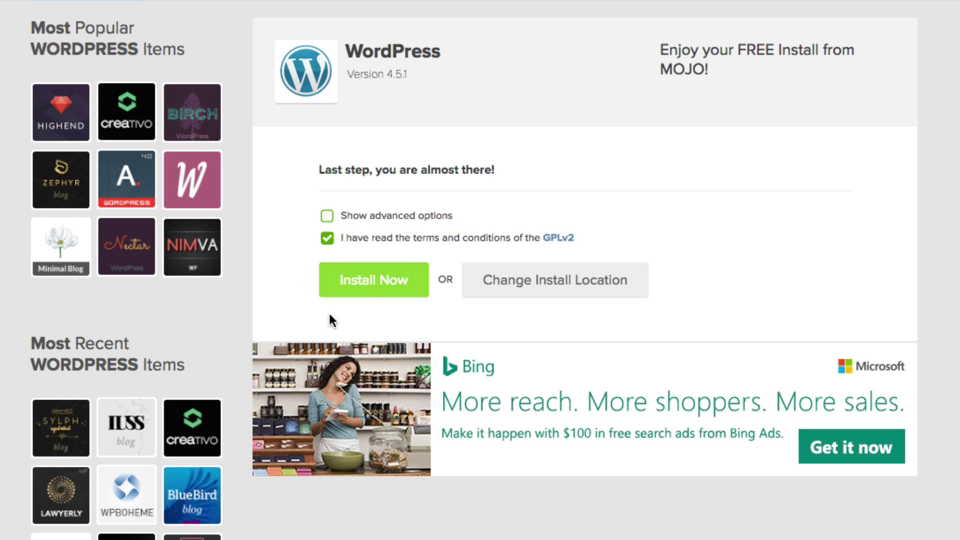
Launch the WordPress installation with Install Now and dismiss the theme upsell popup.
left_click(371, 297)
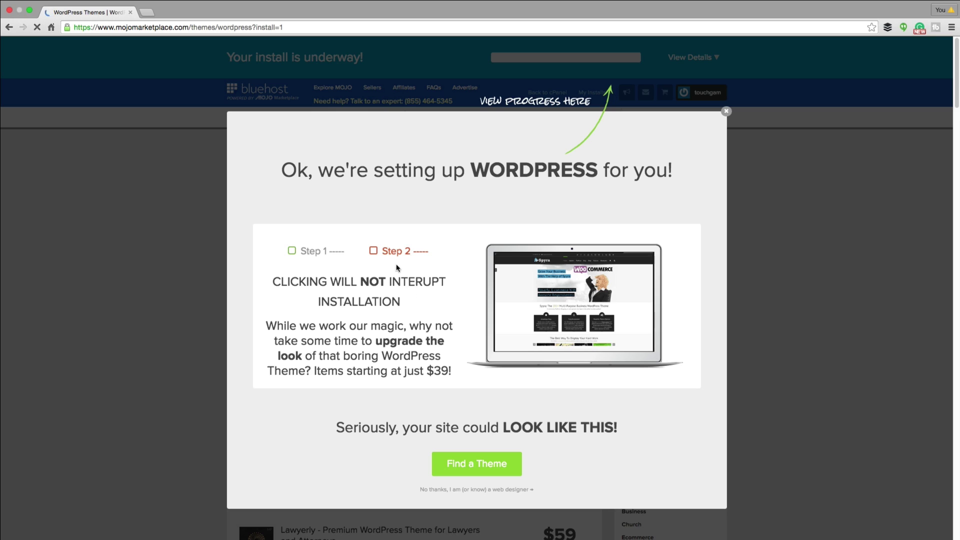
left_click(726, 111)
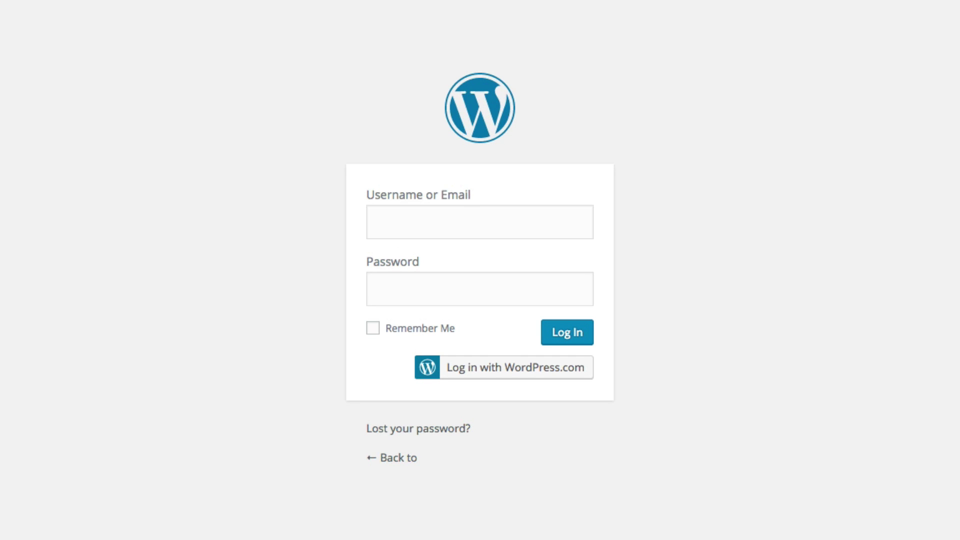
Log in using the saved e-mail suggestion and the account password, re-entering the password after the error.
left_click(382, 222)
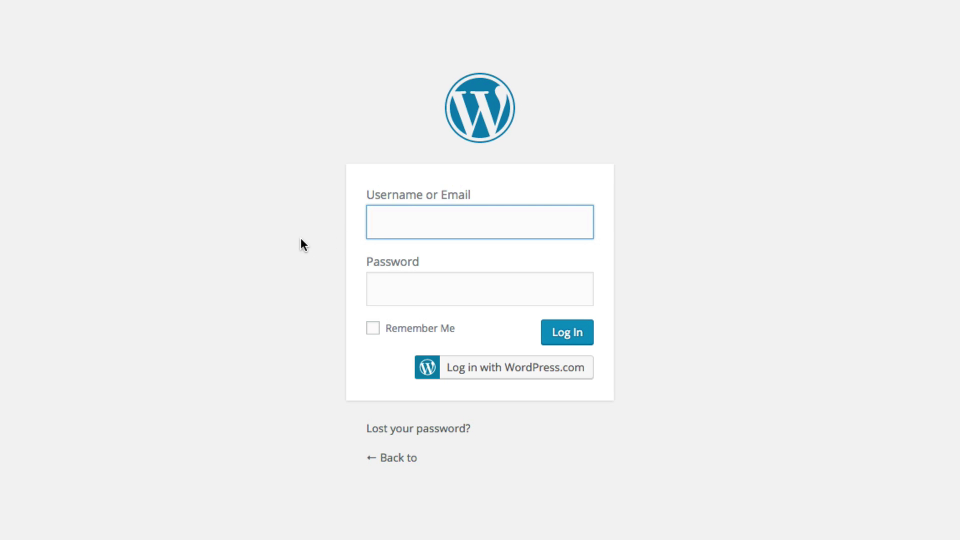
type("tech")
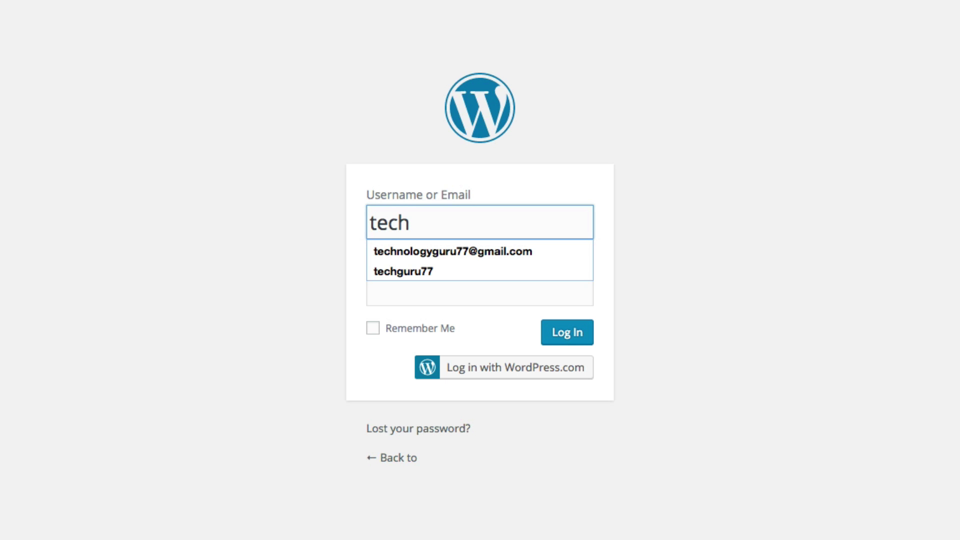
key("Down")
key("Return")
key("Tab")
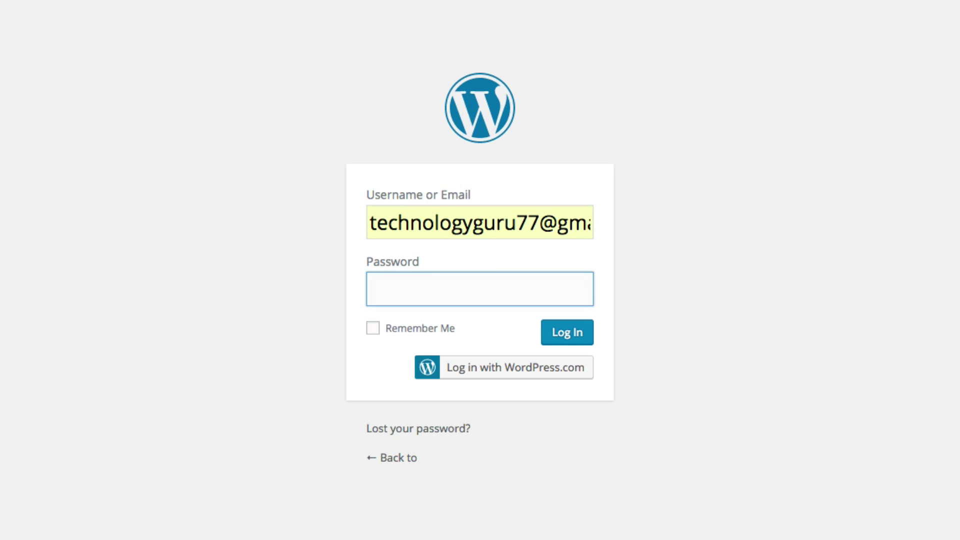
type("************")
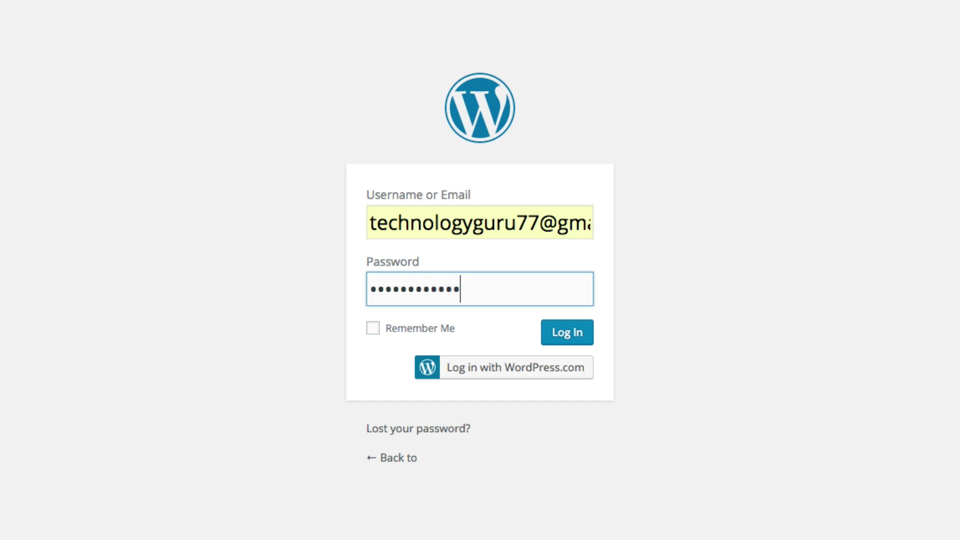
type("**")
key("Return")
type("********")
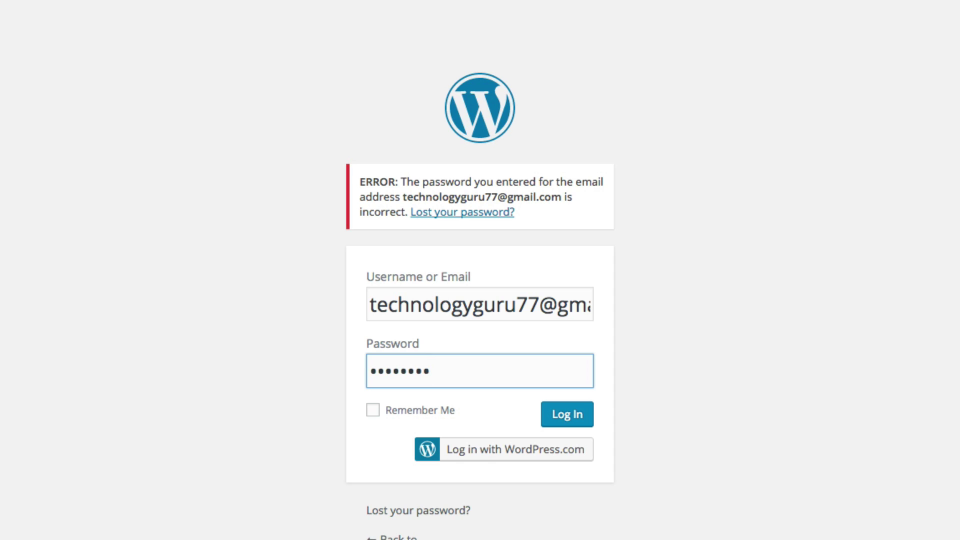
left_click(575, 419)
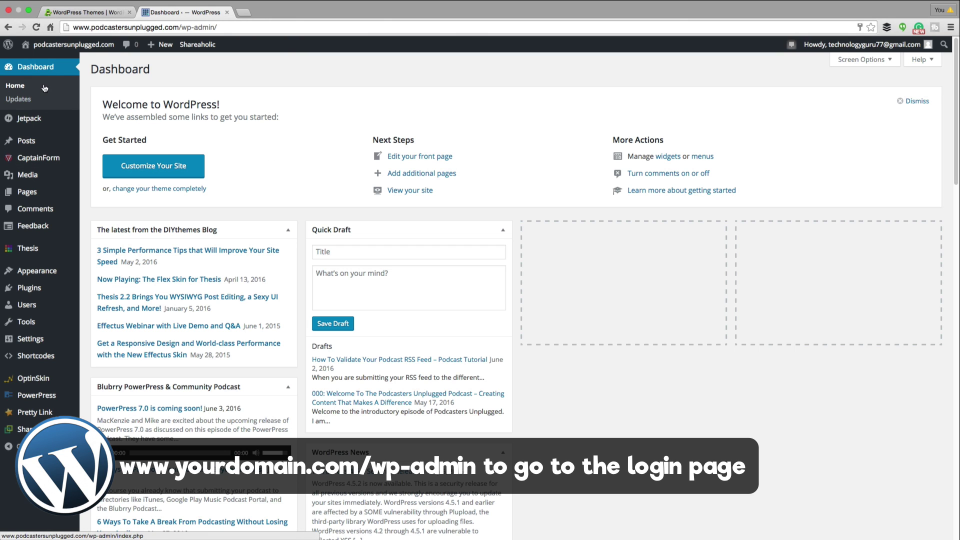
Go to Appearance > Themes to view the four installed themes with Thesis active.
mouse_move(38, 143)
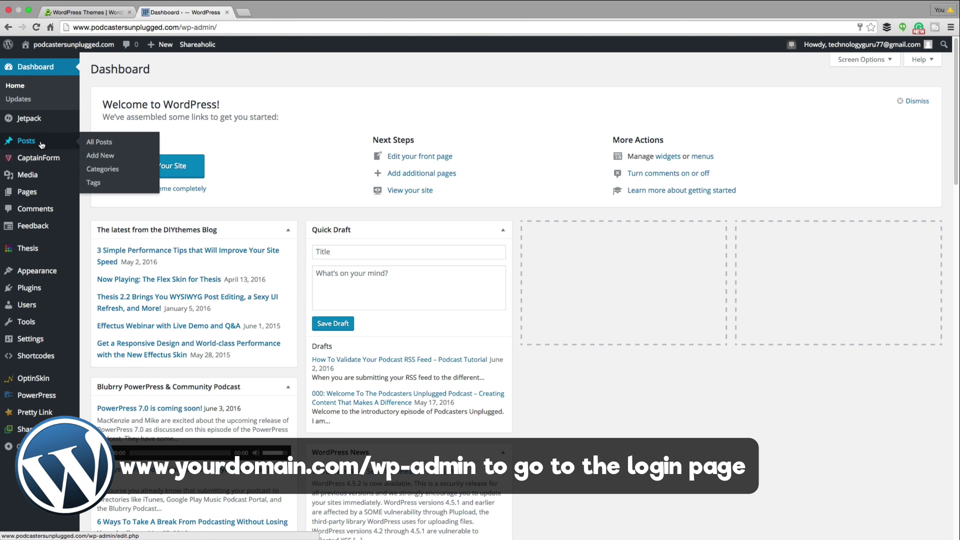
mouse_move(40, 270)
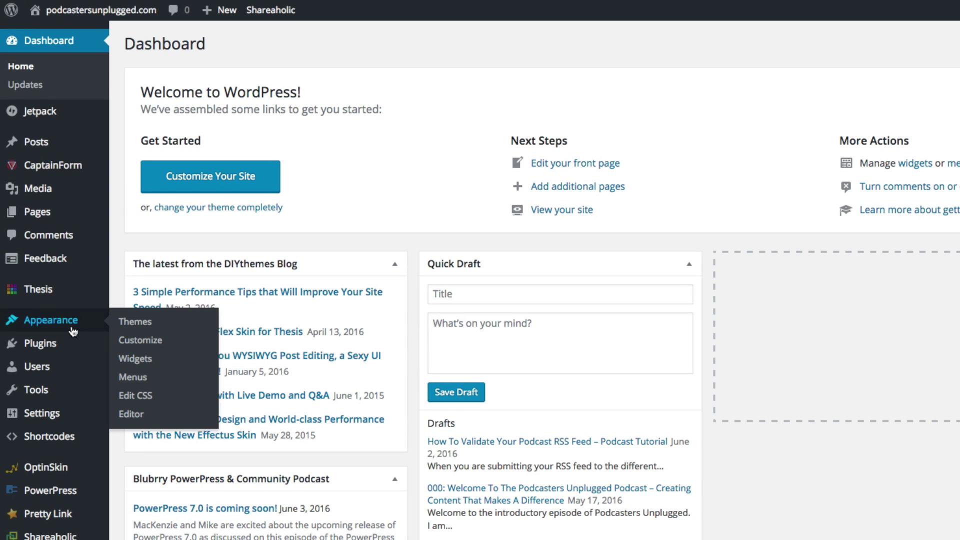
left_click(135, 323)
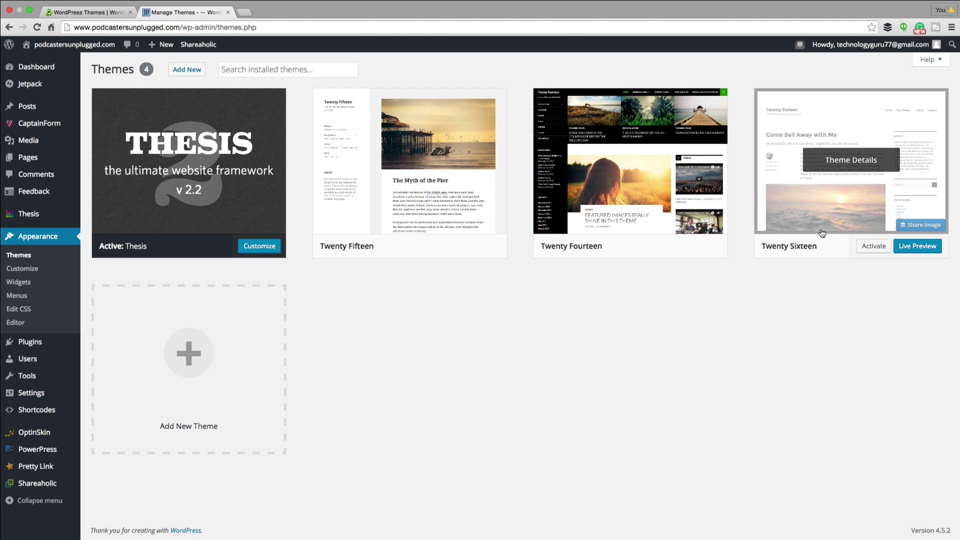
left_click(272, 374)
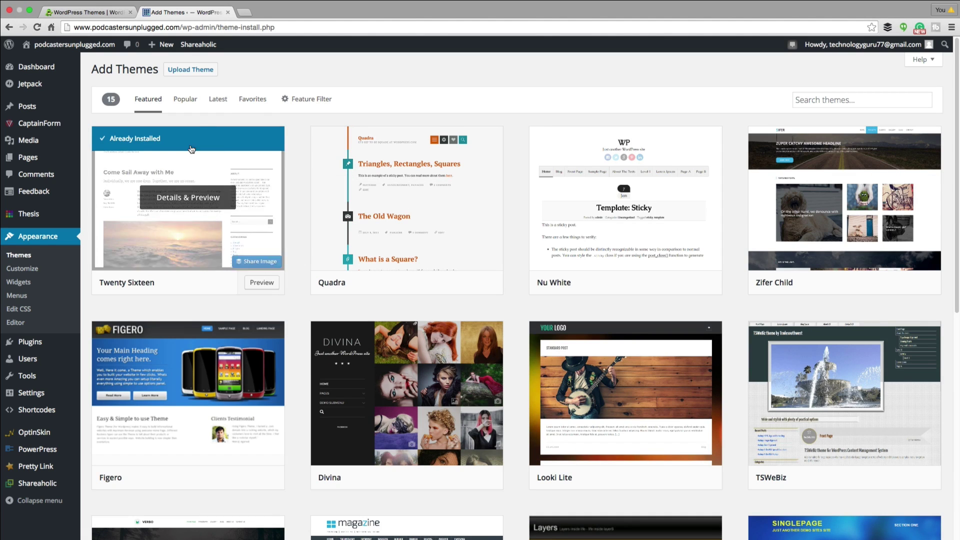
left_click(192, 103)
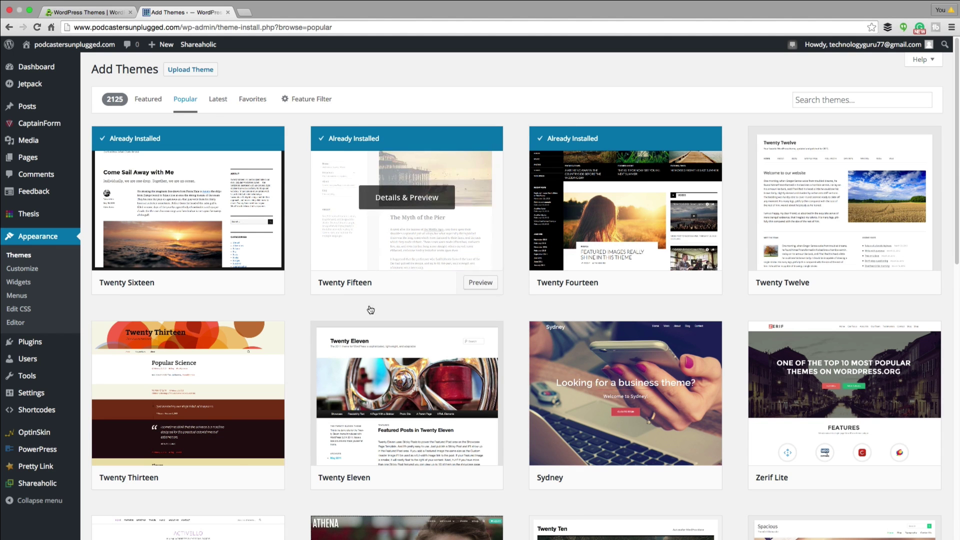
left_click(200, 199)
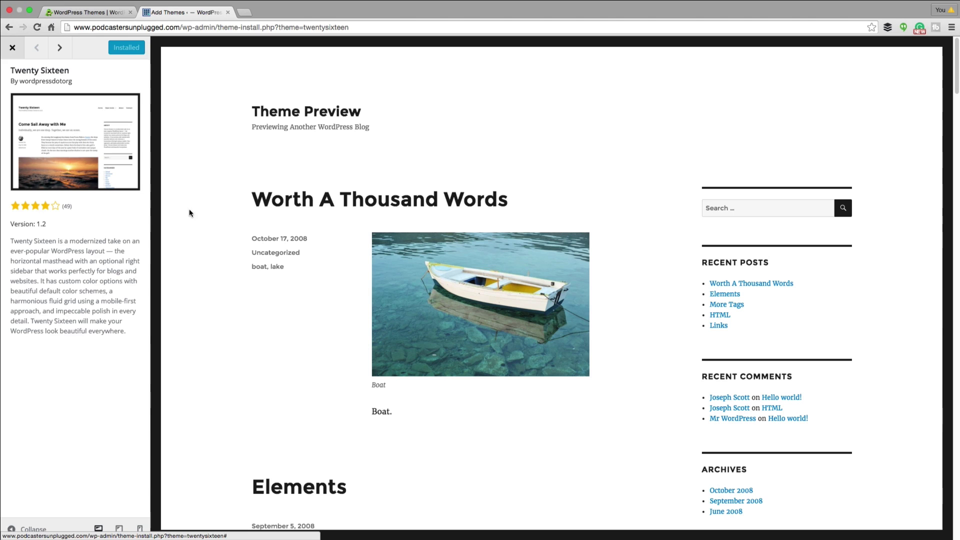
left_click(57, 48)
left_click(56, 49)
left_click(56, 48)
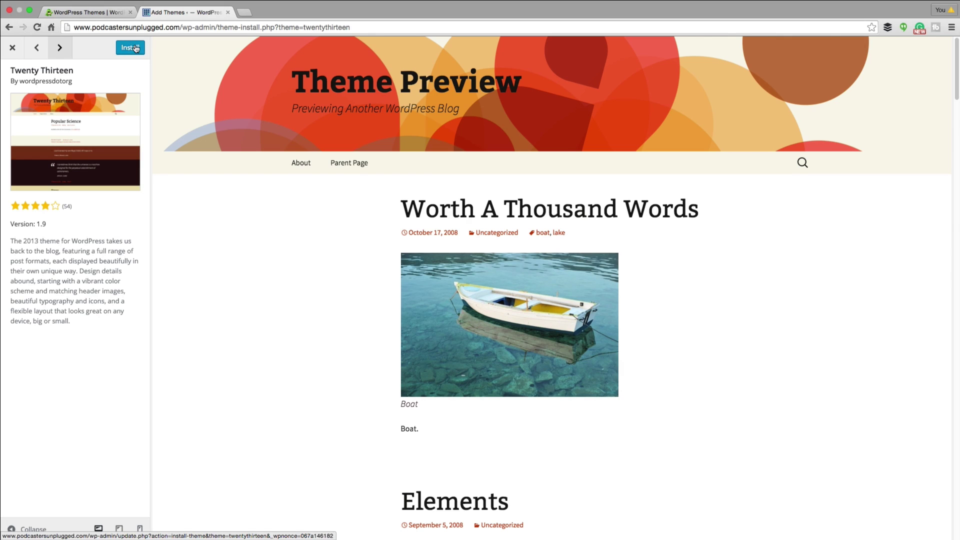
left_click(12, 49)
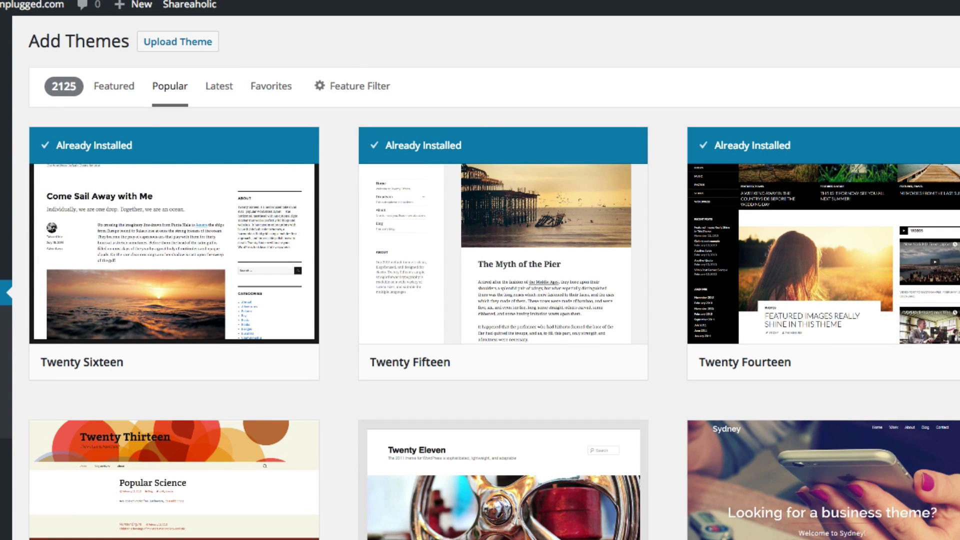
left_click(6, 292)
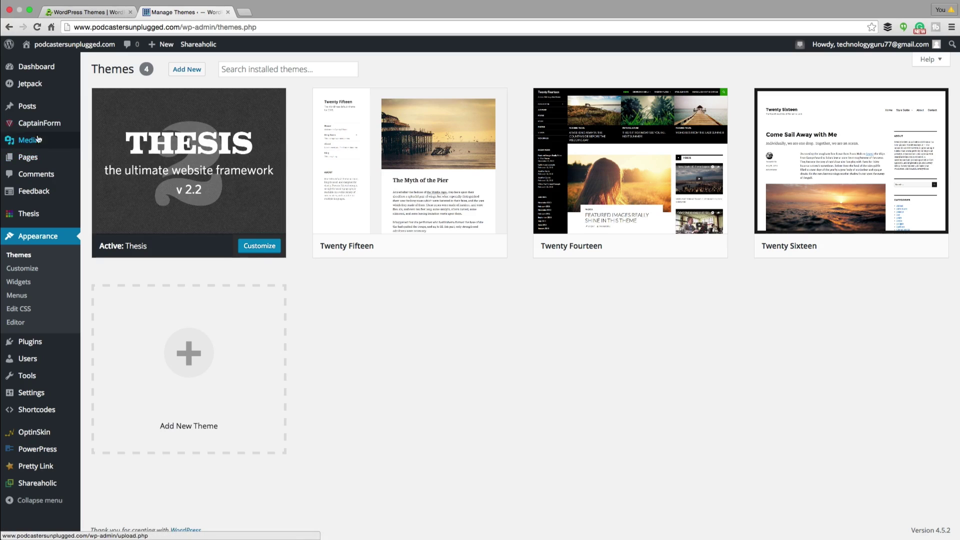
Create a new draft post via Posts > Add New and place the cursor in its empty body.
mouse_move(30, 106)
left_click(104, 122)
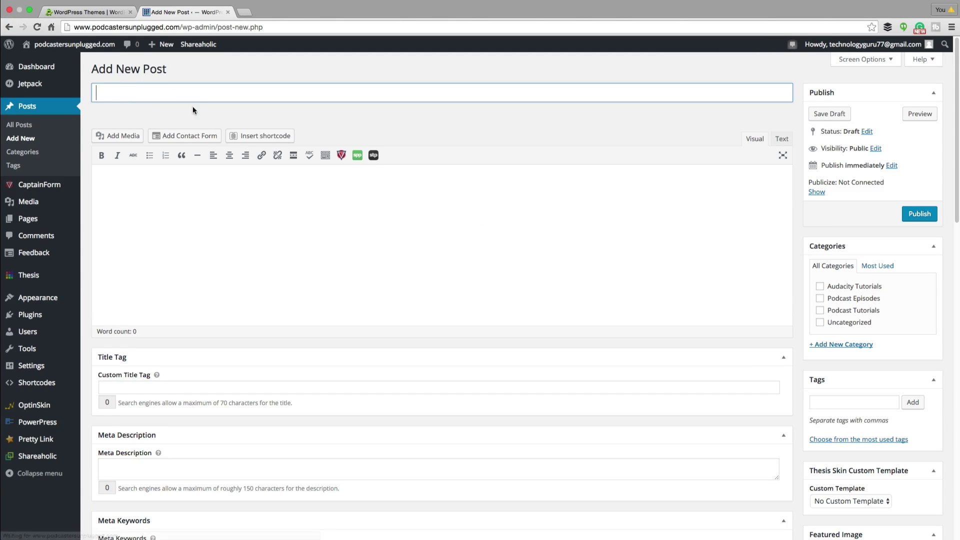
left_click(166, 186)
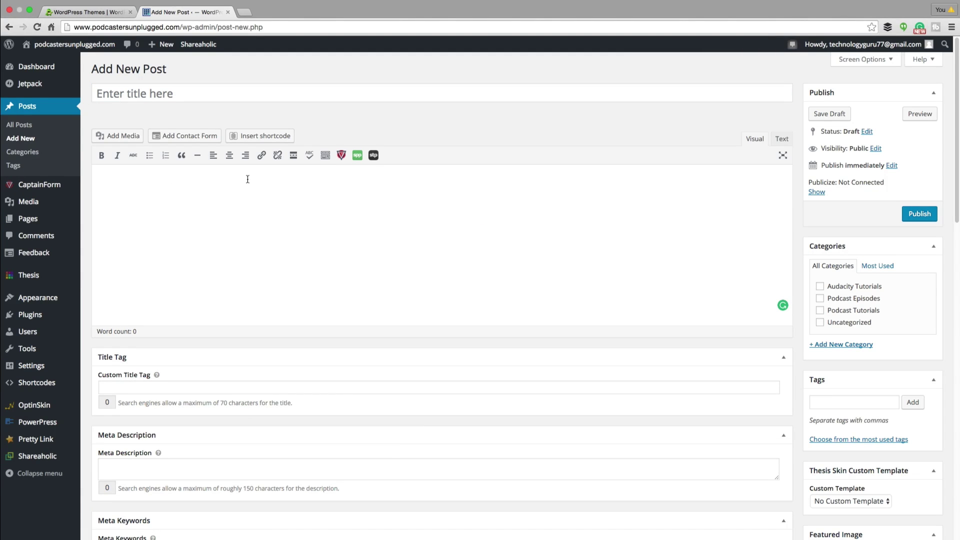
scroll(191, 430, "down", 1)
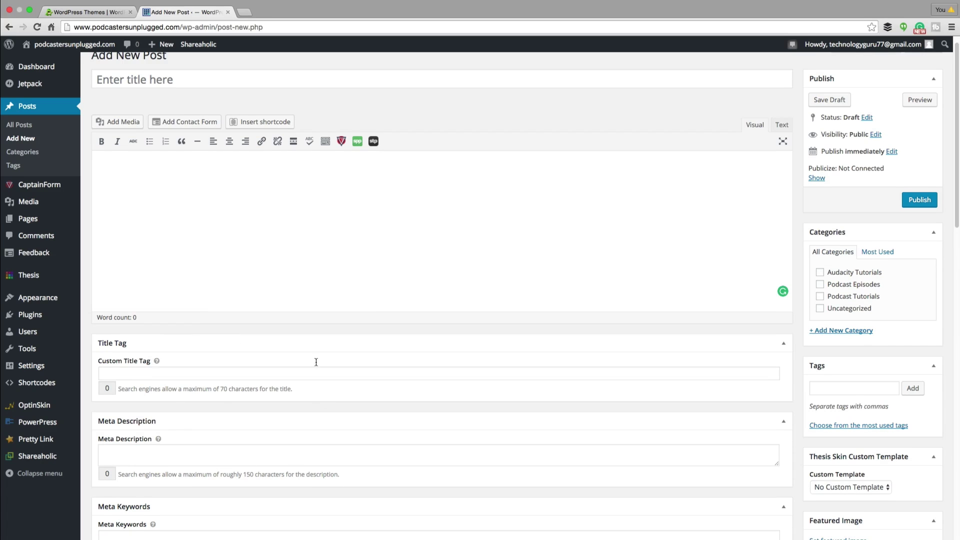
scroll(477, 376, "up", 1)
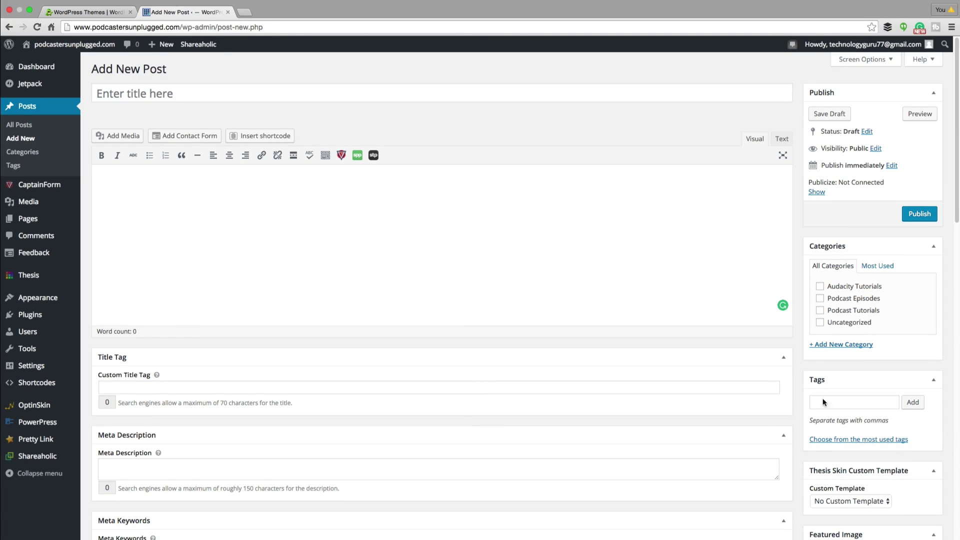